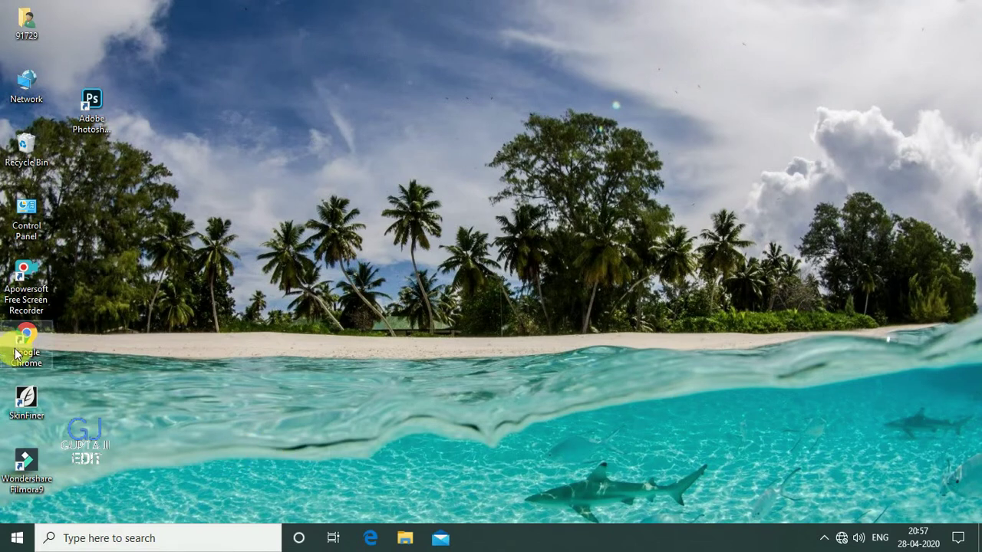
# - Refresh the Windows desktop and launch Photoshop 2020 from its desktop shortcut
pyautogui.rightClick(428, 168)
pyautogui.click(470, 210)
pyautogui.rightClick(439, 143)
pyautogui.click(468, 186)
pyautogui.click(83, 128)
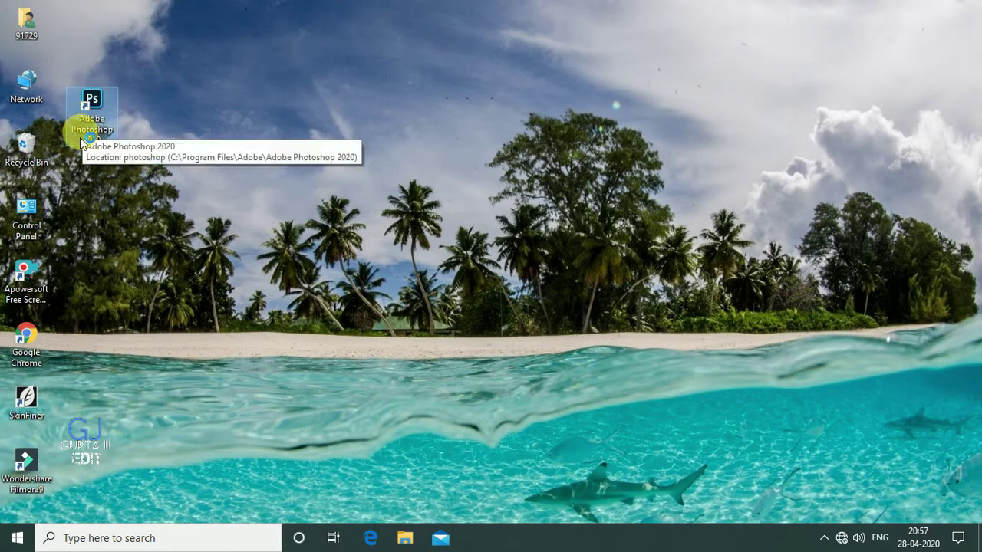
pyautogui.doubleClick(72, 144)
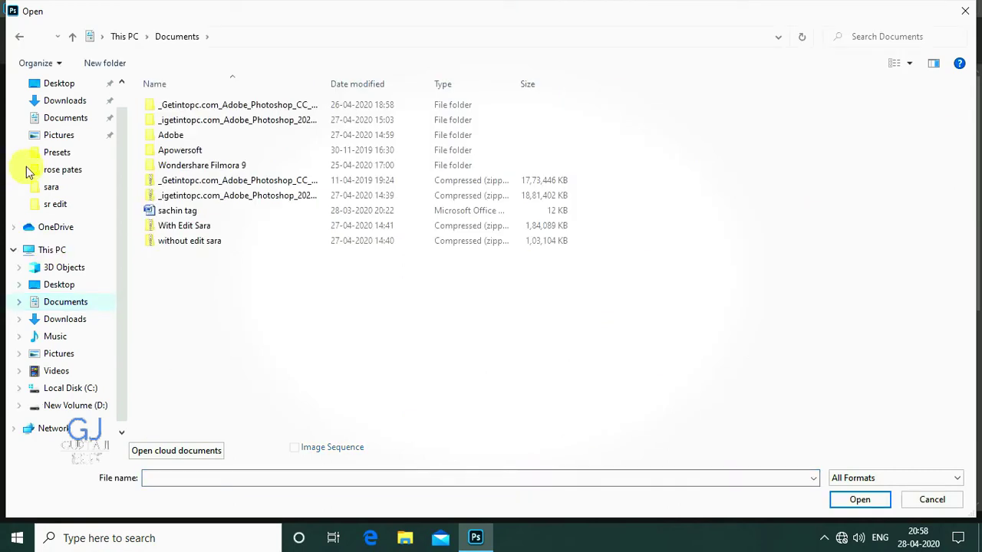
# - Open the _NCS4906 and _NCS4956 photos from the Pictures > sara folder
pyautogui.click(86, 187)
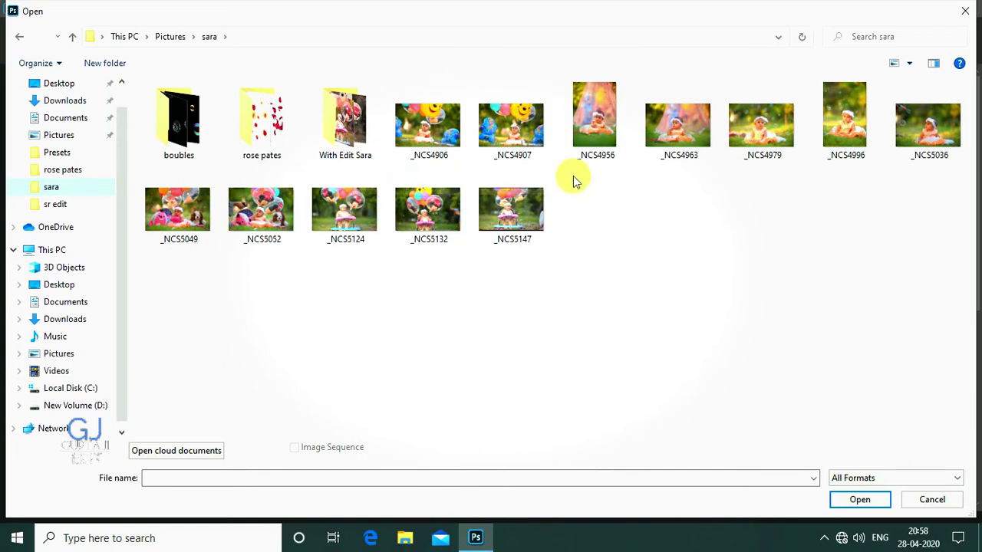
pyautogui.doubleClick(435, 153)
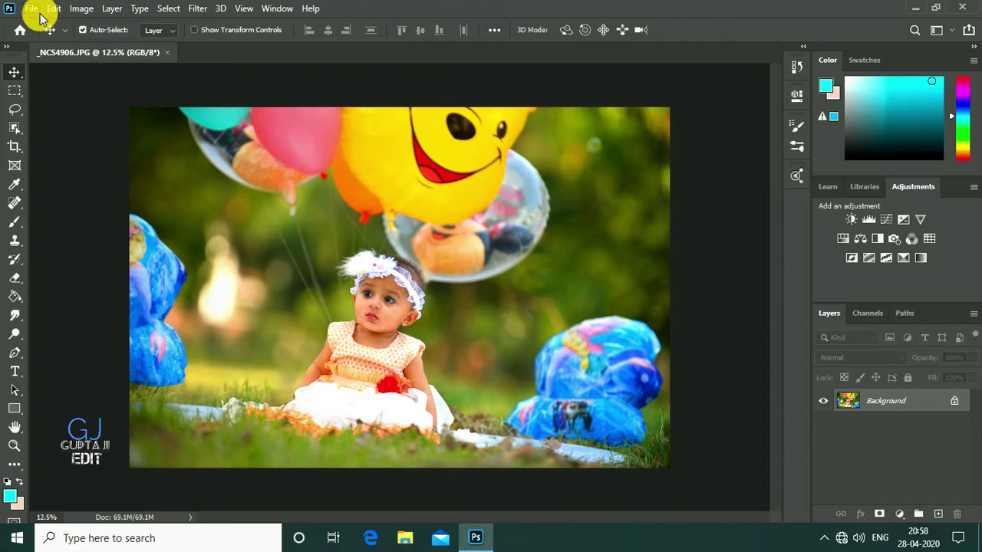
pyautogui.click(32, 8)
pyautogui.click(52, 39)
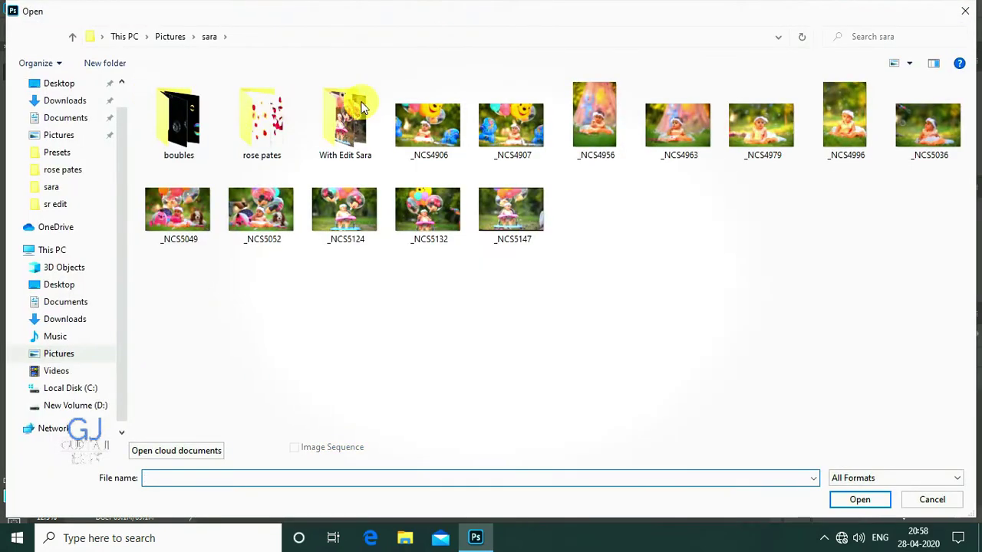
pyautogui.doubleClick(617, 148)
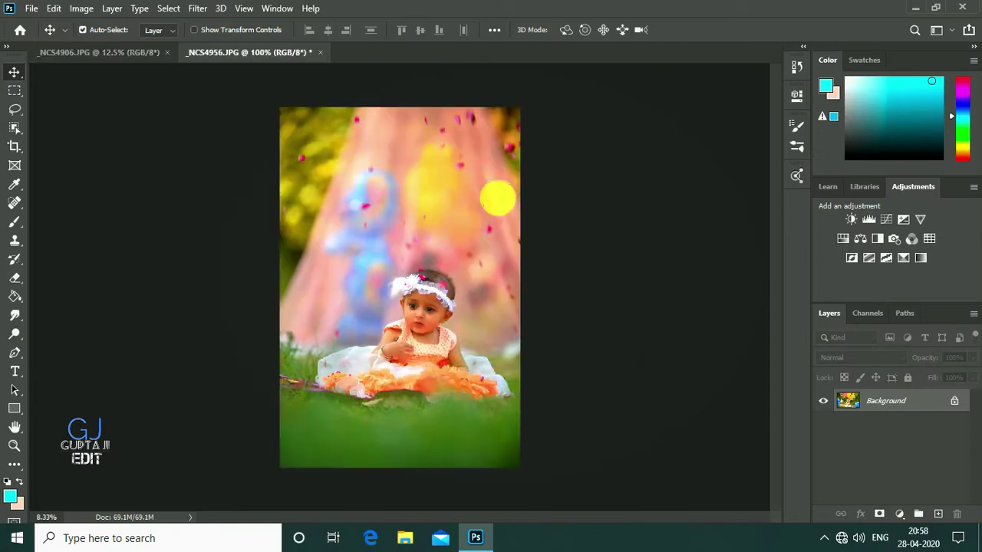
# - Open the _NCS4996 and _NCS5124 photos from the sara folder
pyautogui.click(54, 8)
pyautogui.moveTo(32, 8)
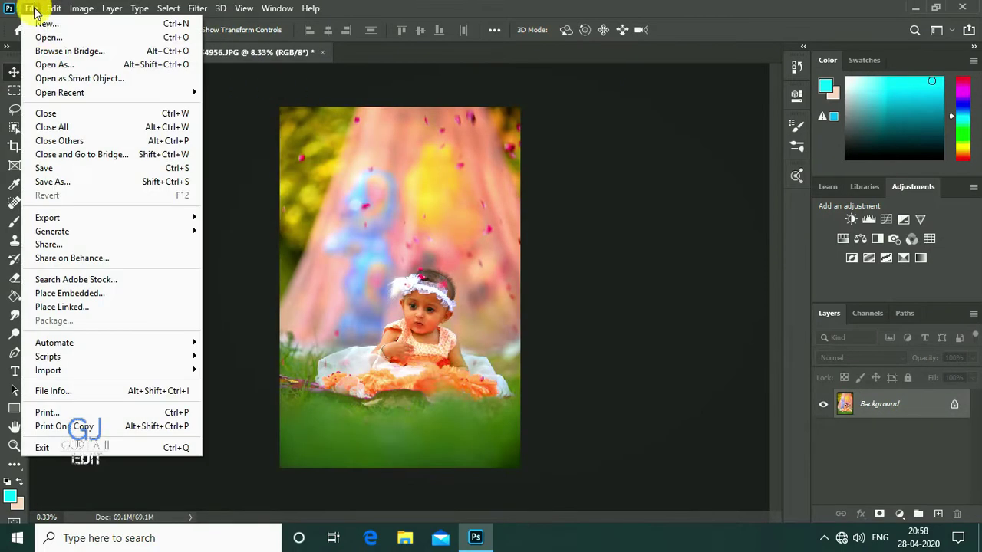
pyautogui.click(46, 37)
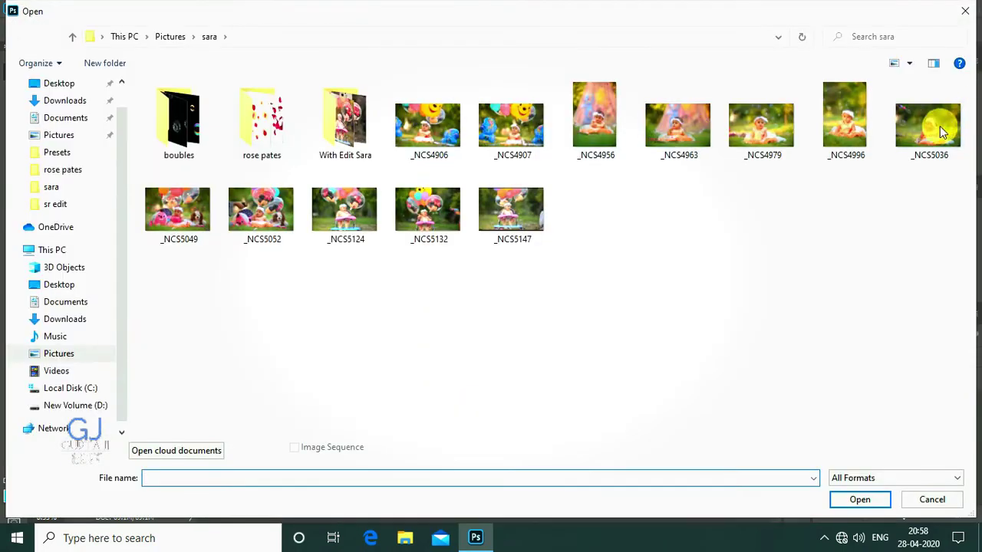
pyautogui.doubleClick(848, 138)
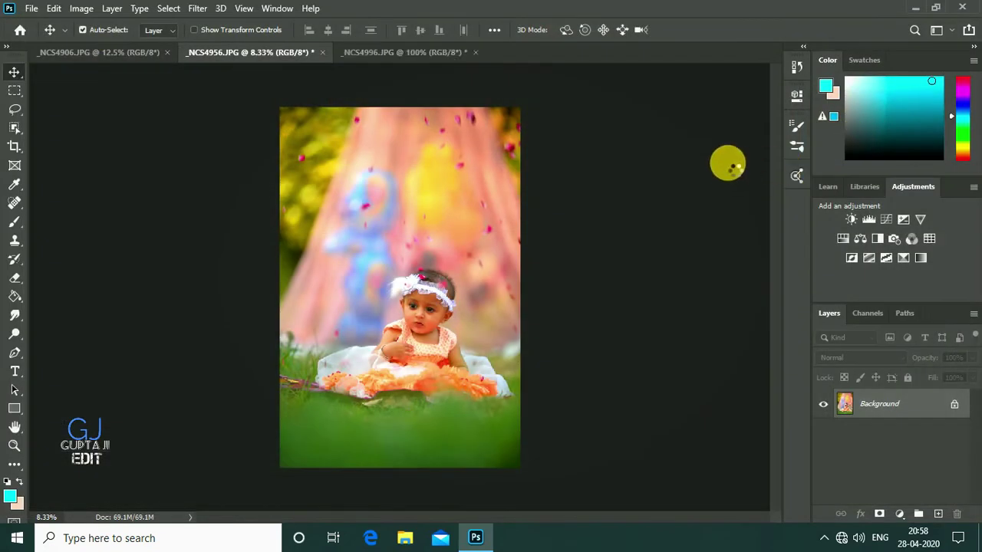
pyautogui.click(31, 8)
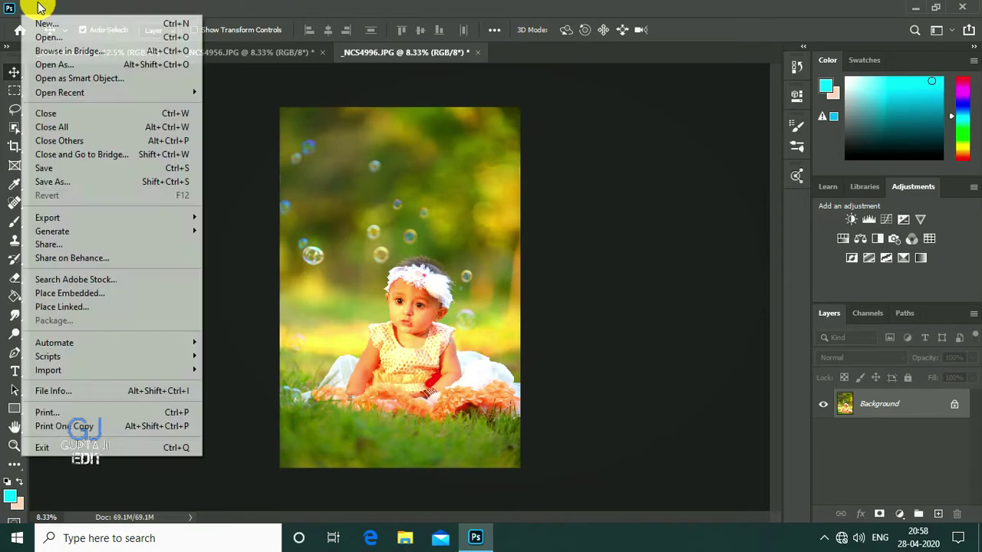
pyautogui.click(46, 36)
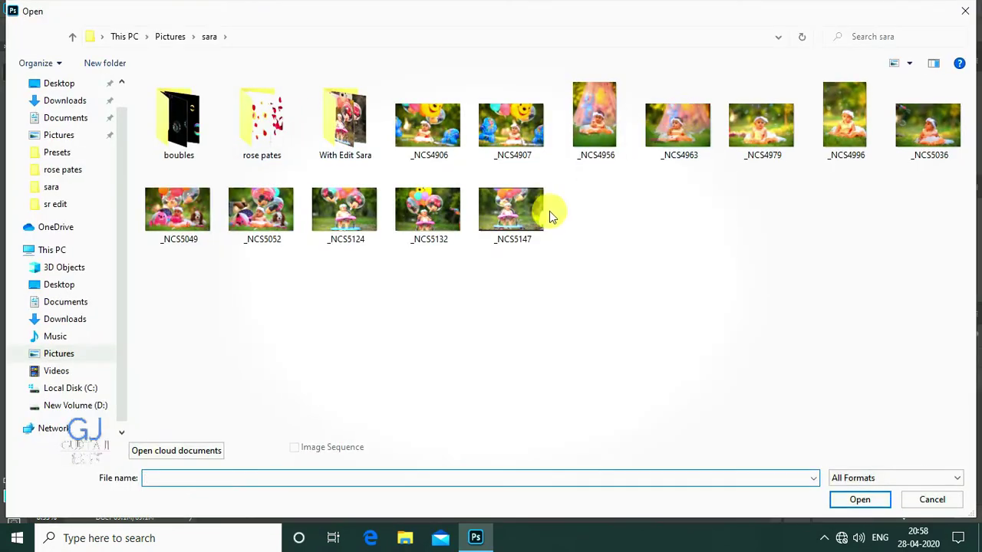
pyautogui.click(435, 241)
pyautogui.click(343, 249)
pyautogui.doubleClick(347, 242)
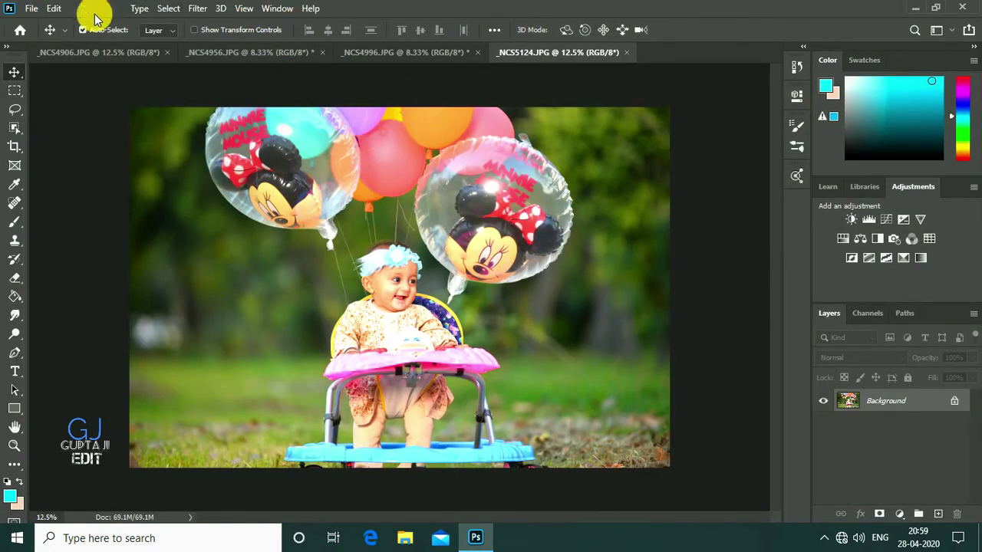
# - Close the stray _NCS5052 photo and open _NCS5049 in its place
pyautogui.click(32, 8)
pyautogui.click(43, 37)
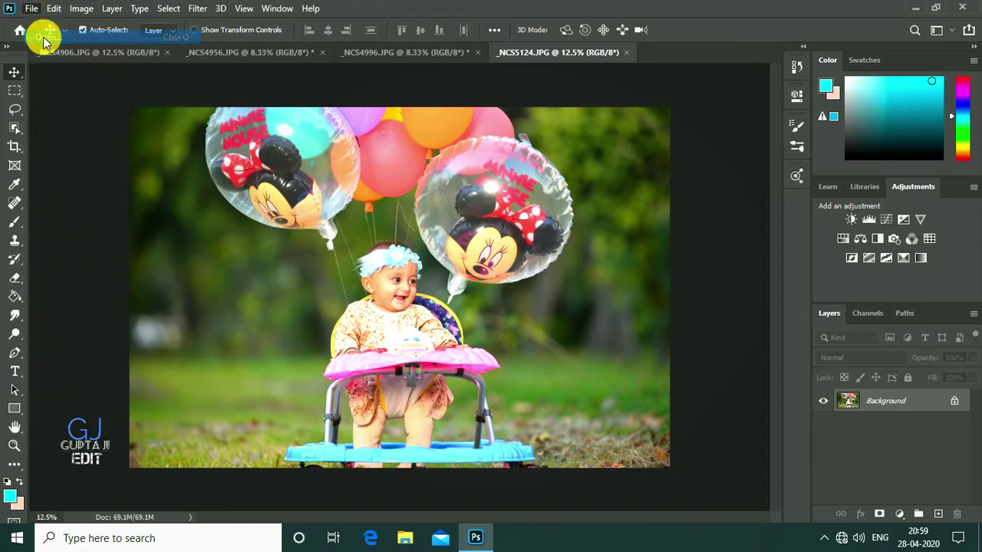
pyautogui.doubleClick(276, 195)
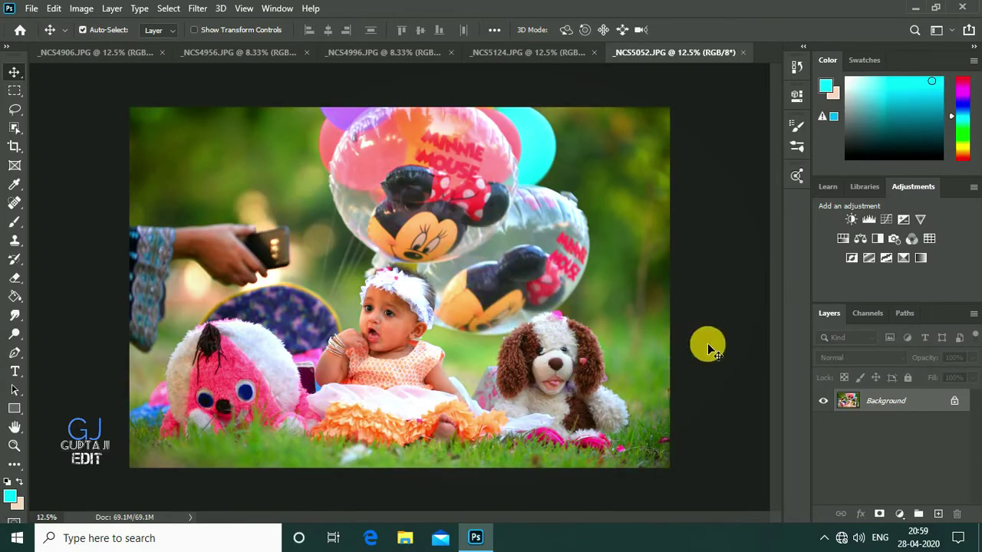
pyautogui.click(741, 55)
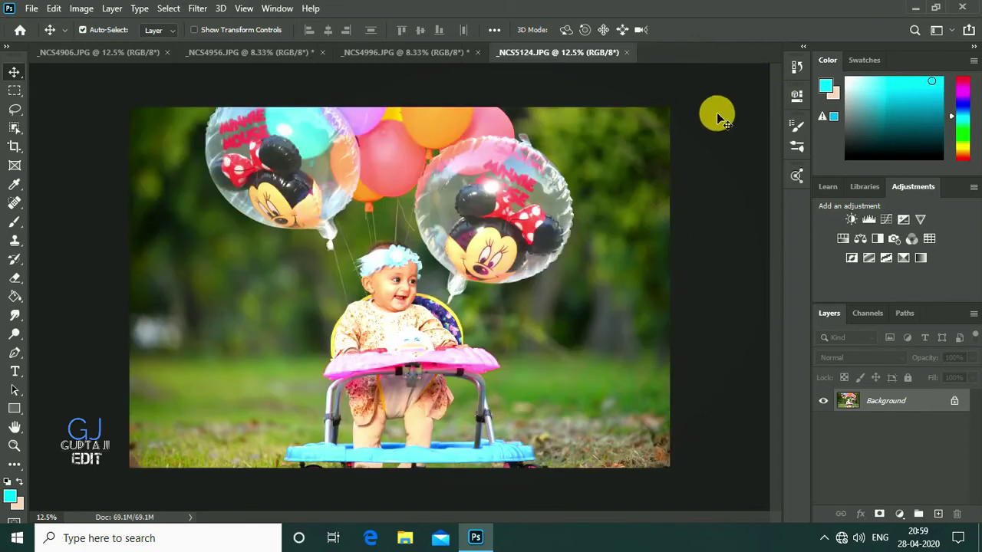
pyautogui.click(31, 9)
pyautogui.click(51, 38)
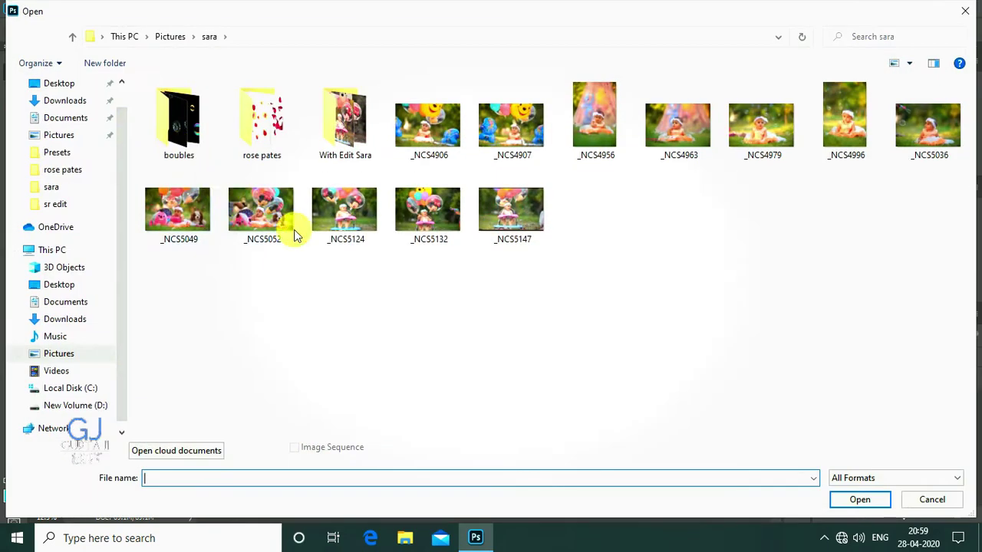
pyautogui.doubleClick(201, 216)
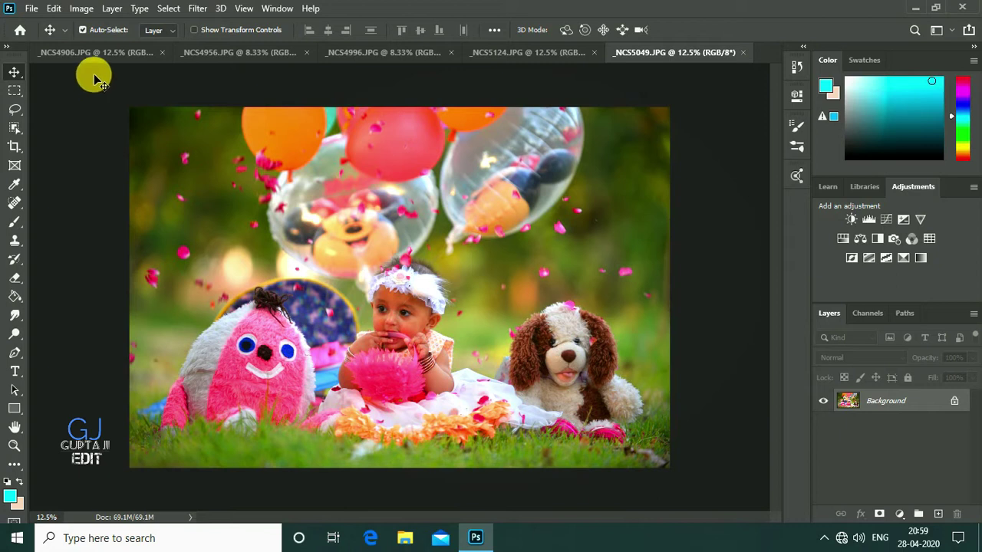
pyautogui.click(132, 52)
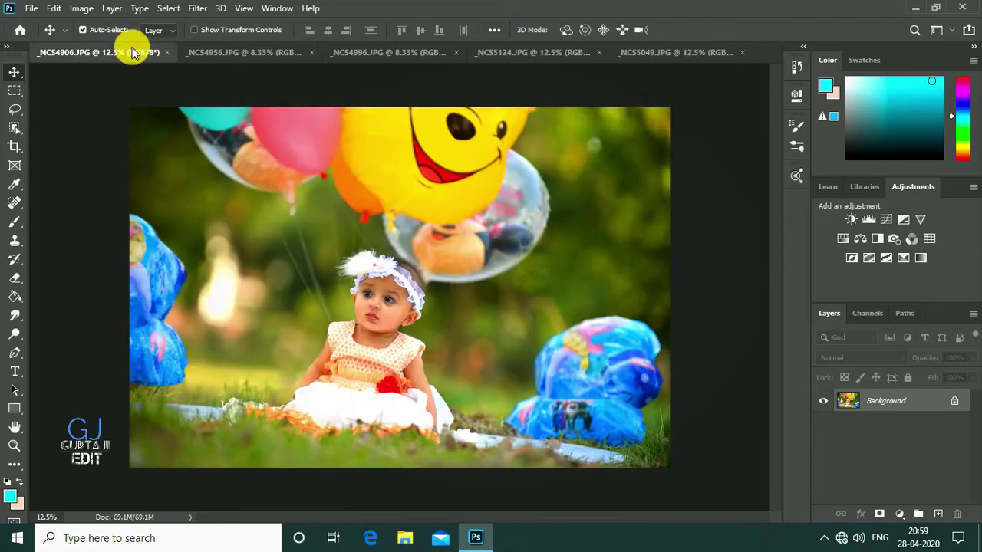
# - Duplicate the Background into Layer 1 and apply Shadows/Highlights with Shadows 27% and Highlights 4%
pyautogui.hotkey('ctrl', 'j')
pyautogui.click(54, 10)
pyautogui.click(55, 9)
pyautogui.click(80, 8)
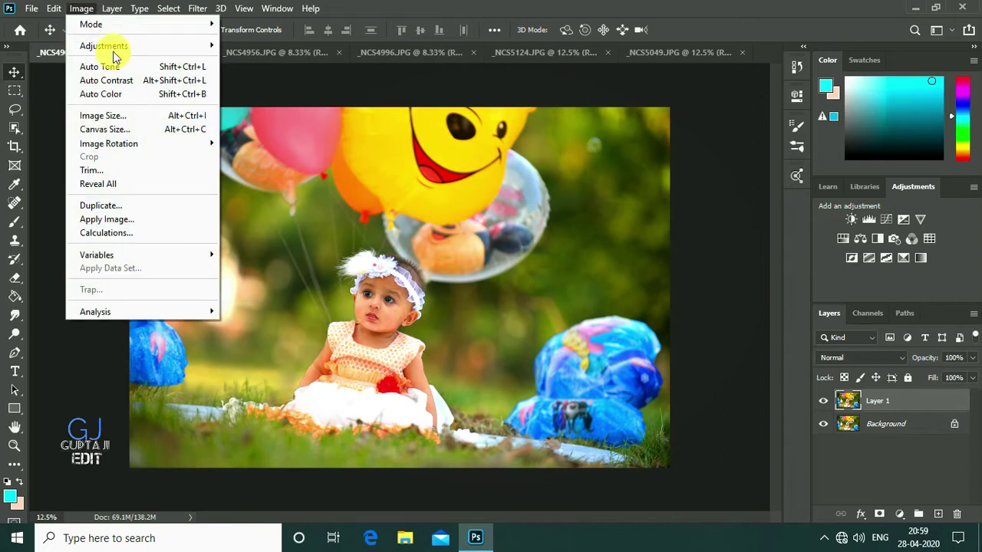
pyautogui.moveTo(103, 45)
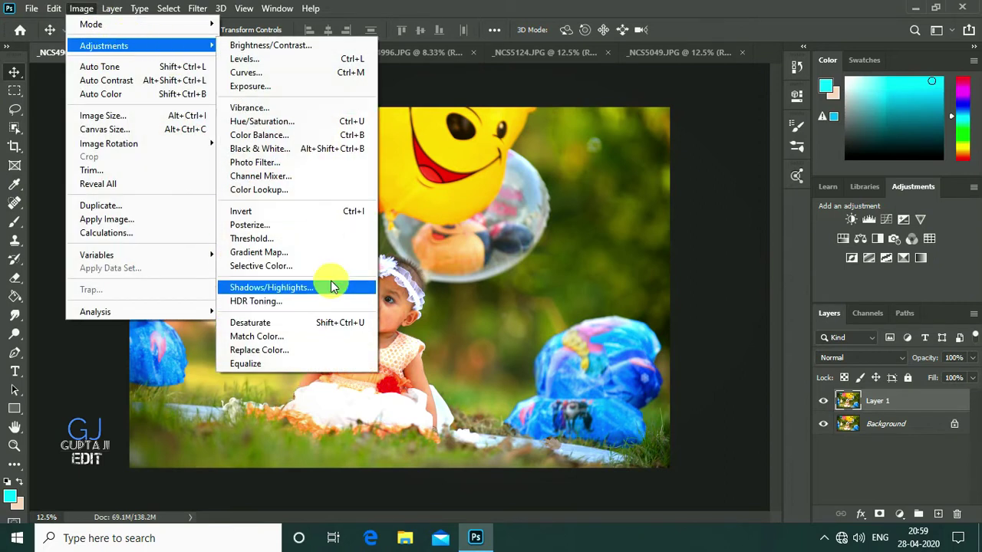
pyautogui.click(331, 287)
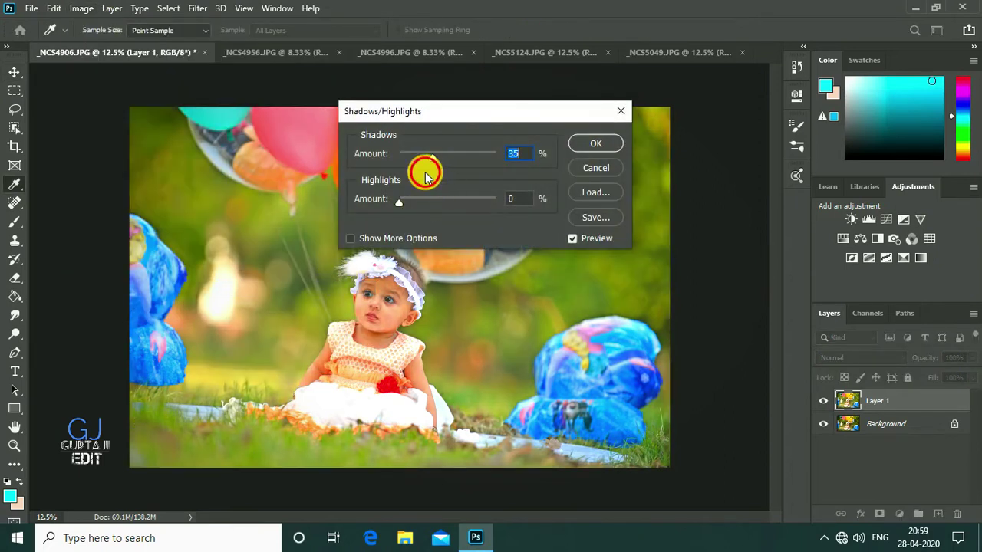
pyautogui.moveTo(424, 163); pyautogui.dragTo(425, 160)
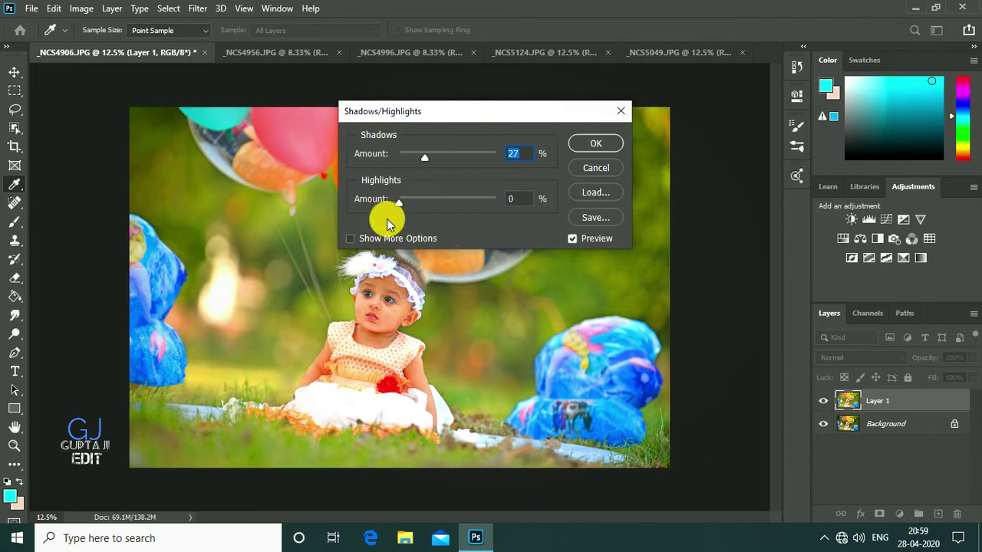
pyautogui.moveTo(406, 201); pyautogui.dragTo(404, 200)
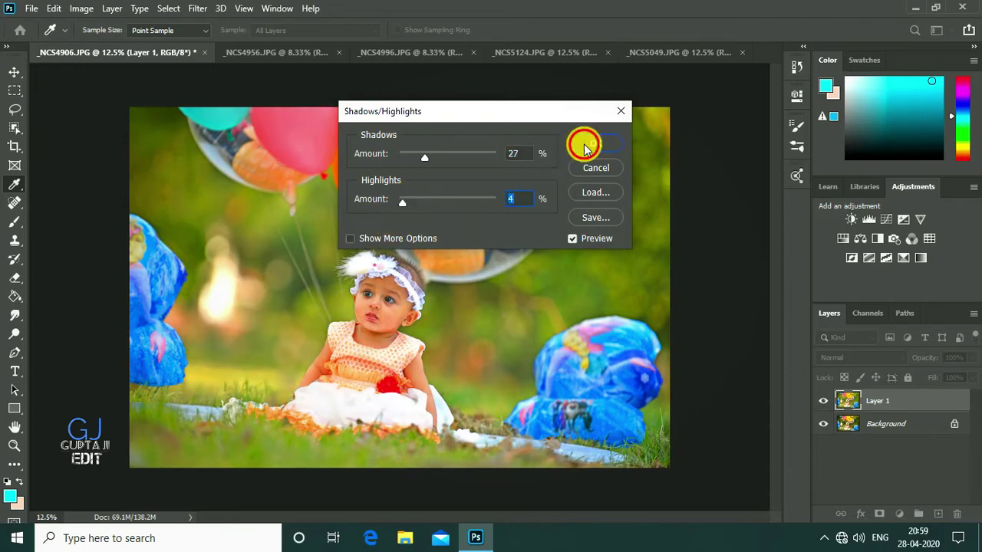
pyautogui.click(585, 146)
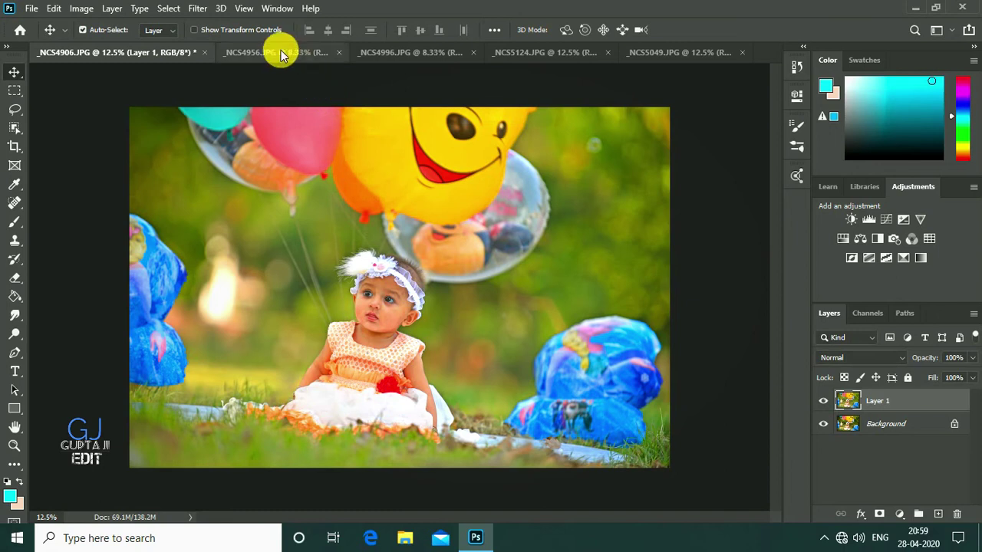
# - Apply the Brown Look Effect.xmp preset to _NCS4906's Layer 1 through the Camera Raw Filter
pyautogui.click(220, 8)
pyautogui.moveTo(197, 8)
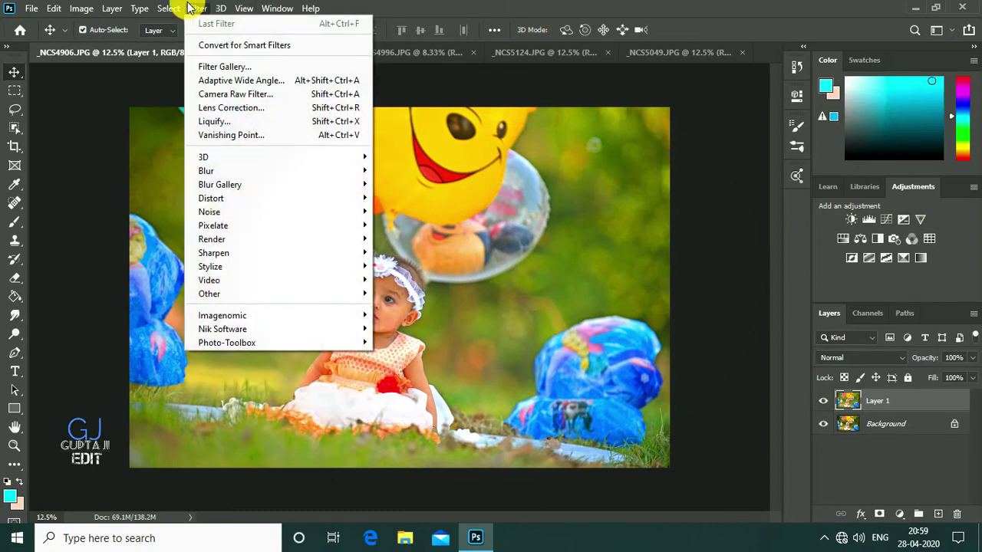
pyautogui.click(252, 95)
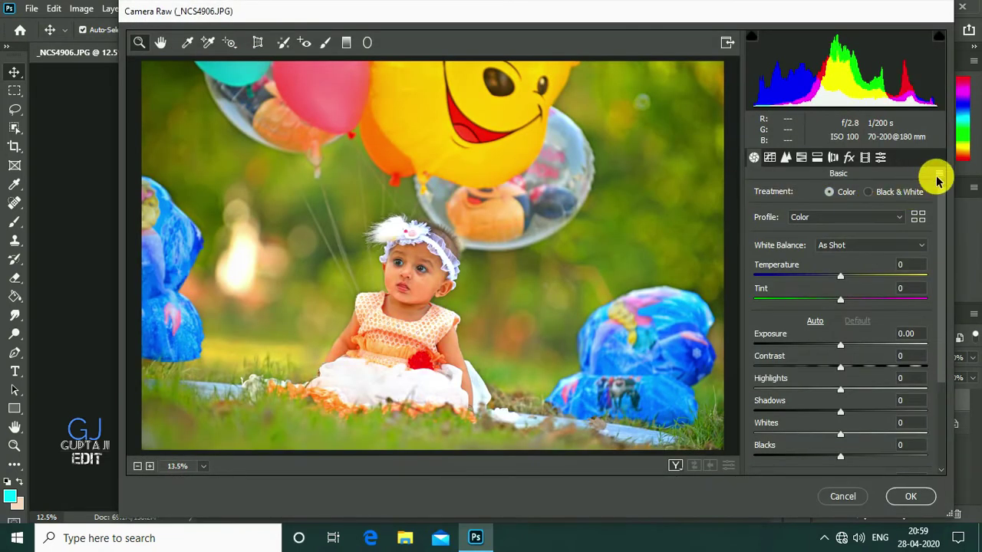
pyautogui.click(939, 173)
pyautogui.click(917, 278)
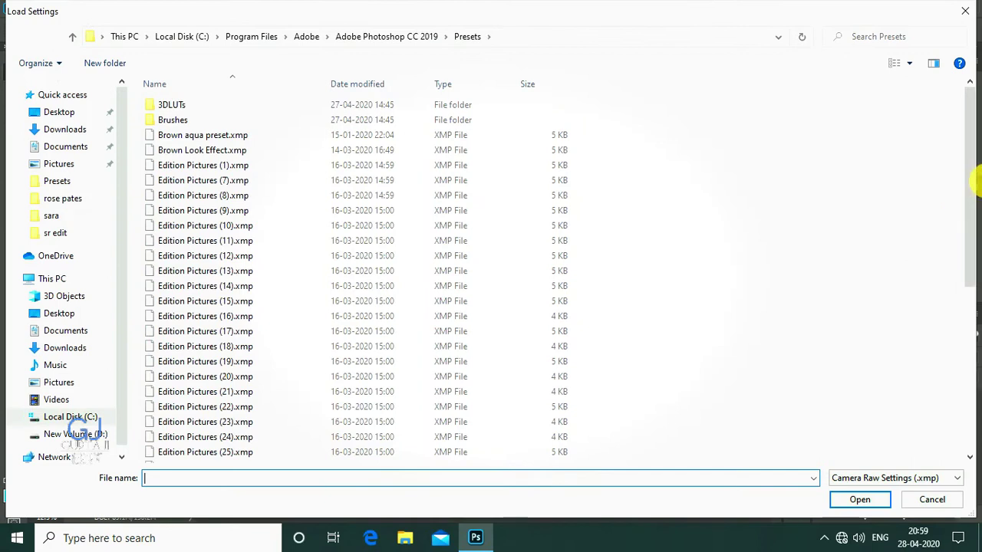
pyautogui.moveTo(971, 176)
pyautogui.mouseDown()
pyautogui.moveTo(974, 345)
pyautogui.moveTo(971, 175)
pyautogui.mouseUp()
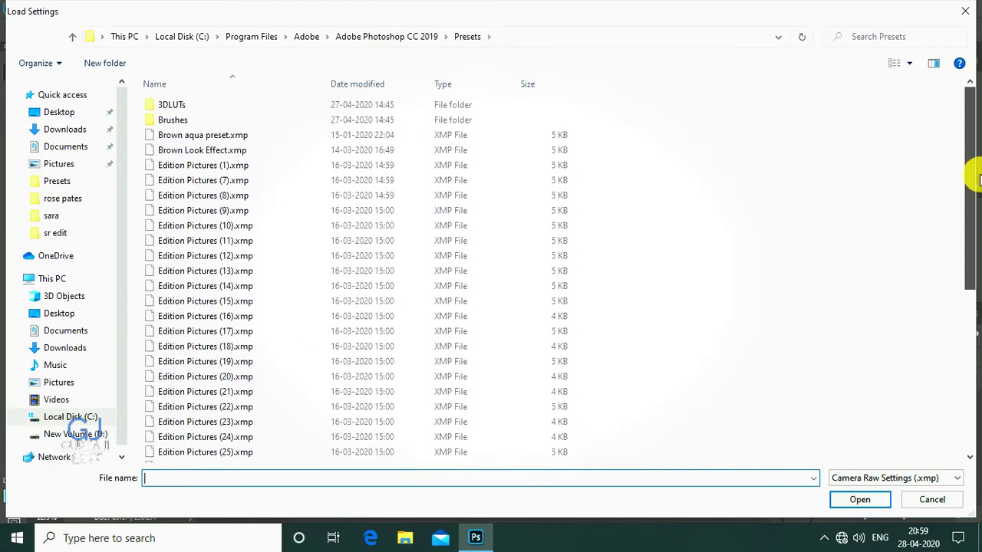
pyautogui.doubleClick(400, 151)
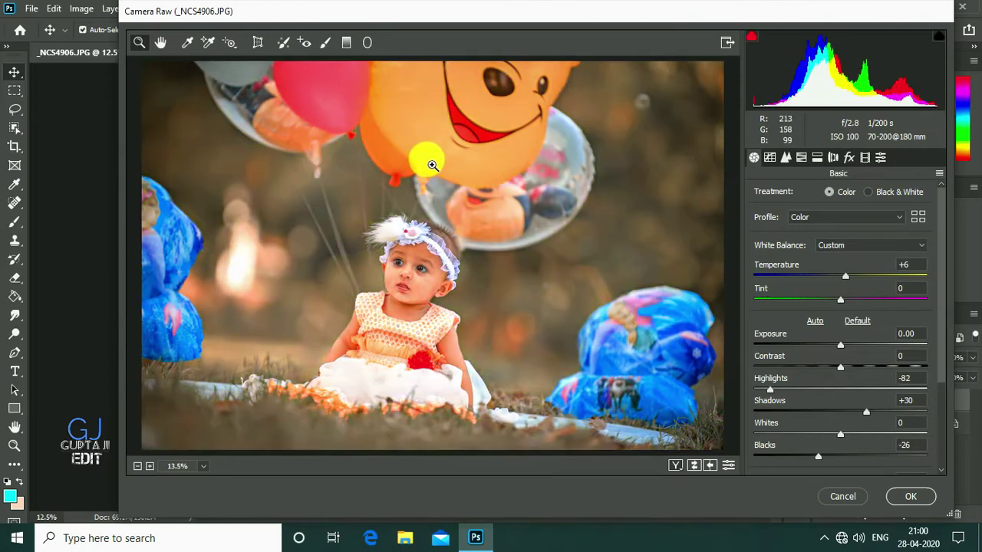
pyautogui.click(917, 498)
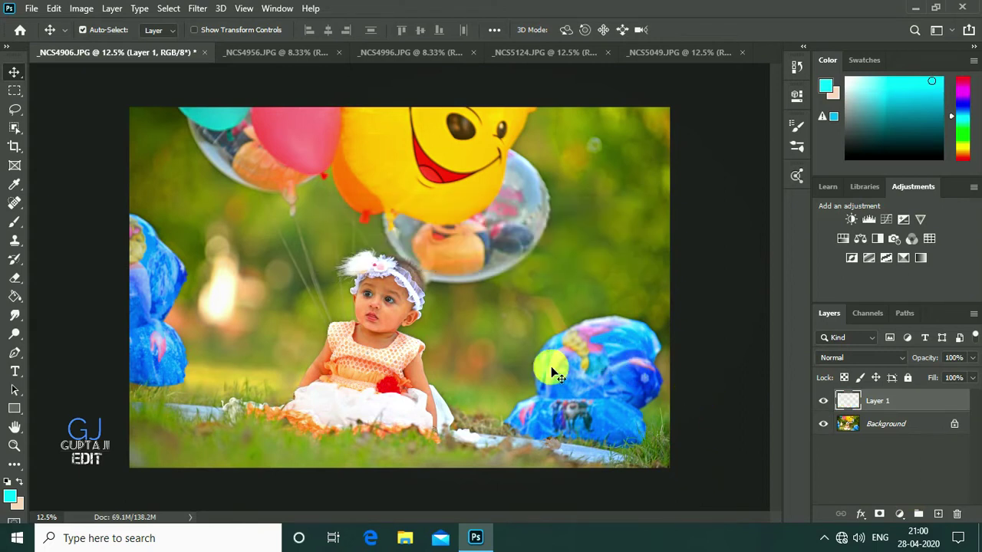
pyautogui.click(261, 52)
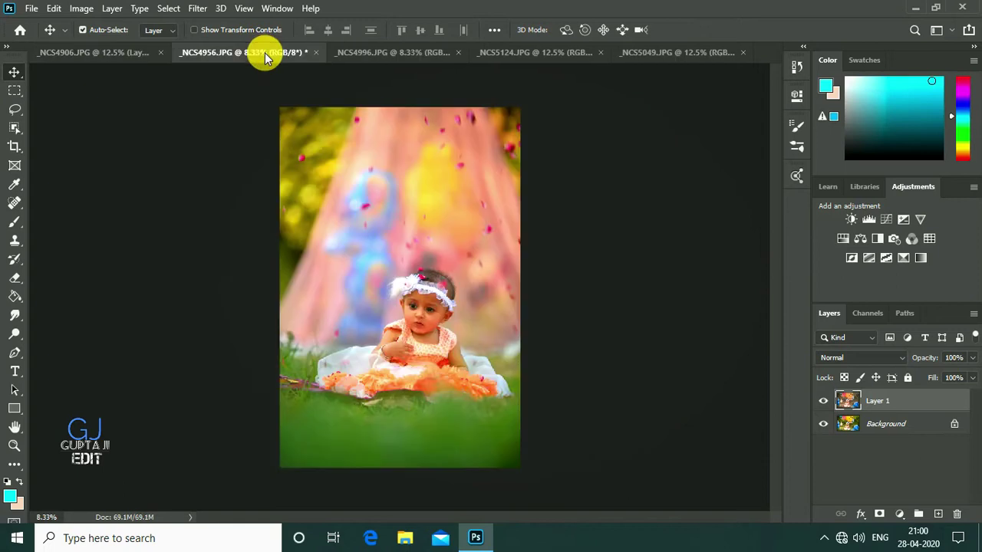
# - Reapply the last Camera Raw Filter look to the _NCS4956 and _NCS4996 photos
pyautogui.click(197, 9)
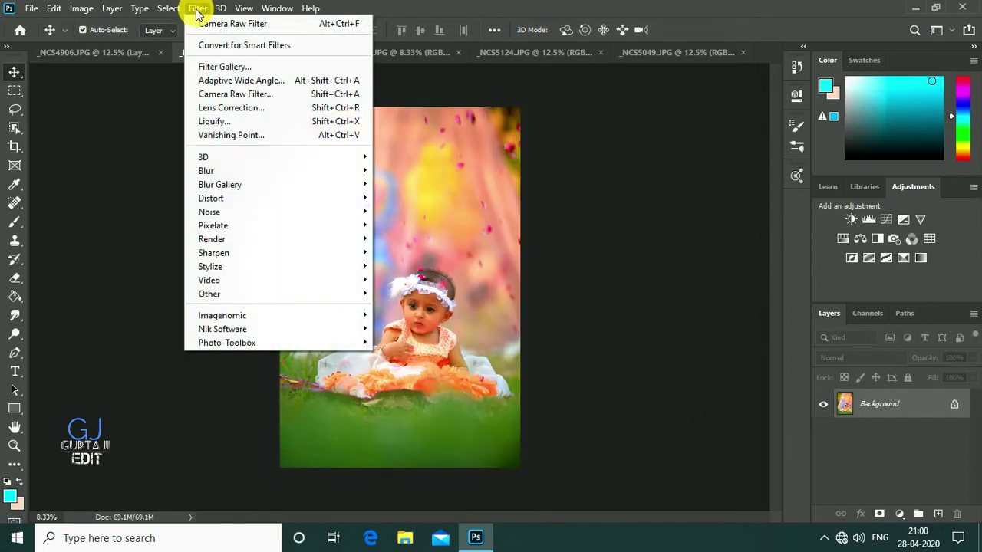
pyautogui.click(215, 27)
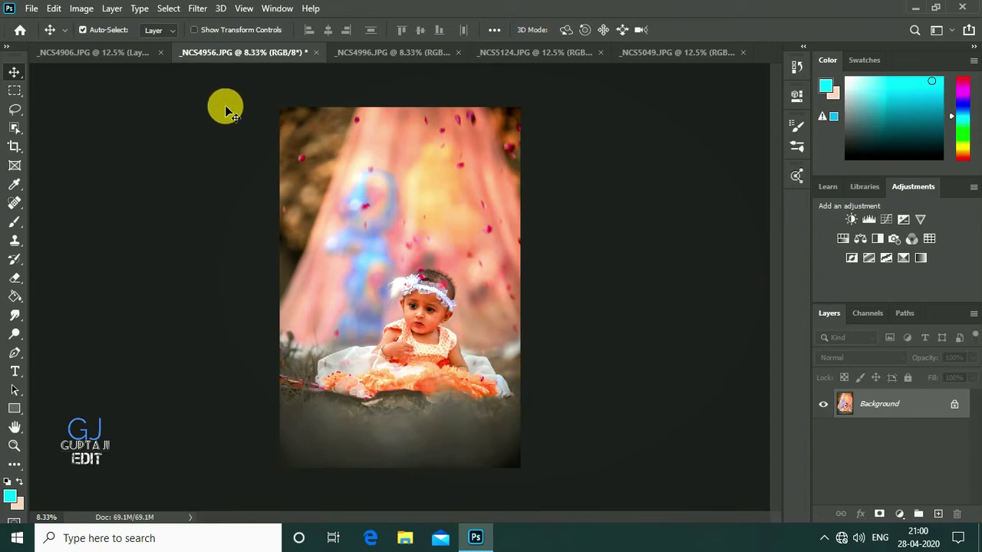
pyautogui.click(381, 57)
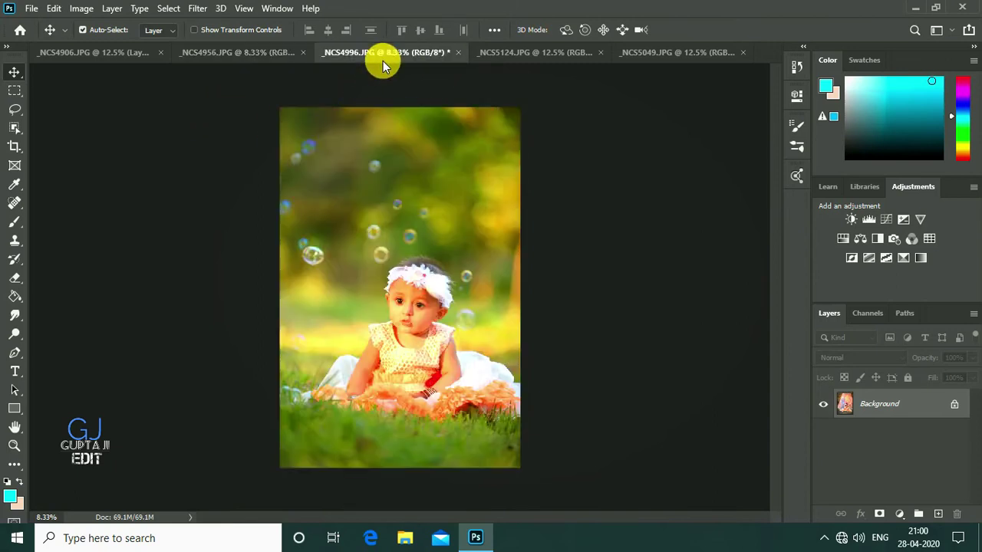
pyautogui.click(219, 10)
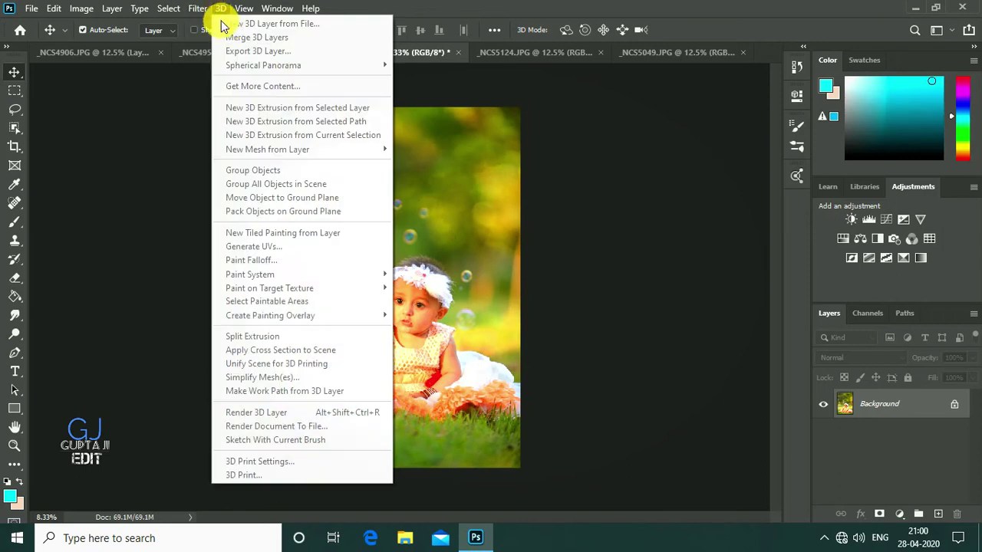
pyautogui.click(198, 9)
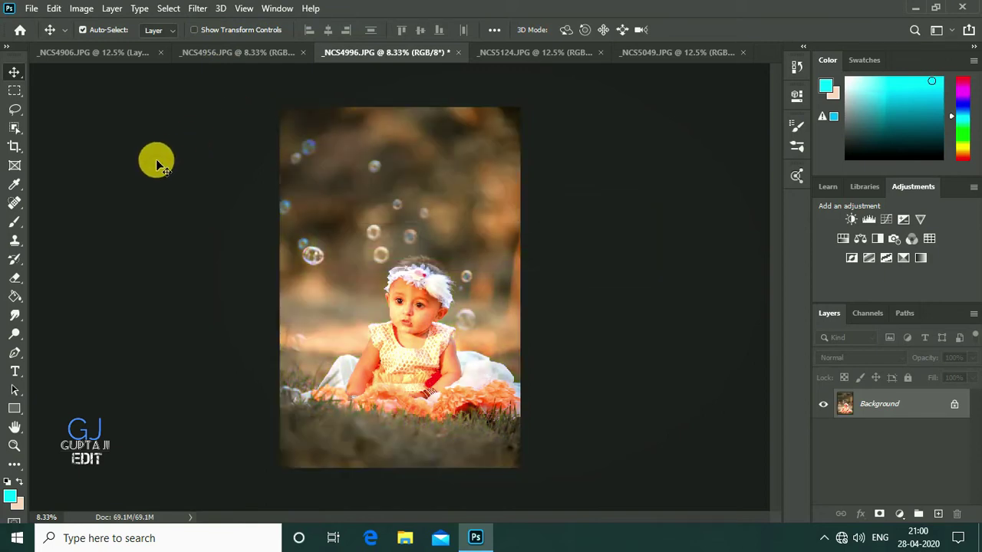
# - Reapply the same Camera Raw look to _NCS5124 and _NCS5049, then return to _NCS4906
pyautogui.click(524, 54)
pyautogui.click(205, 10)
pyautogui.click(230, 26)
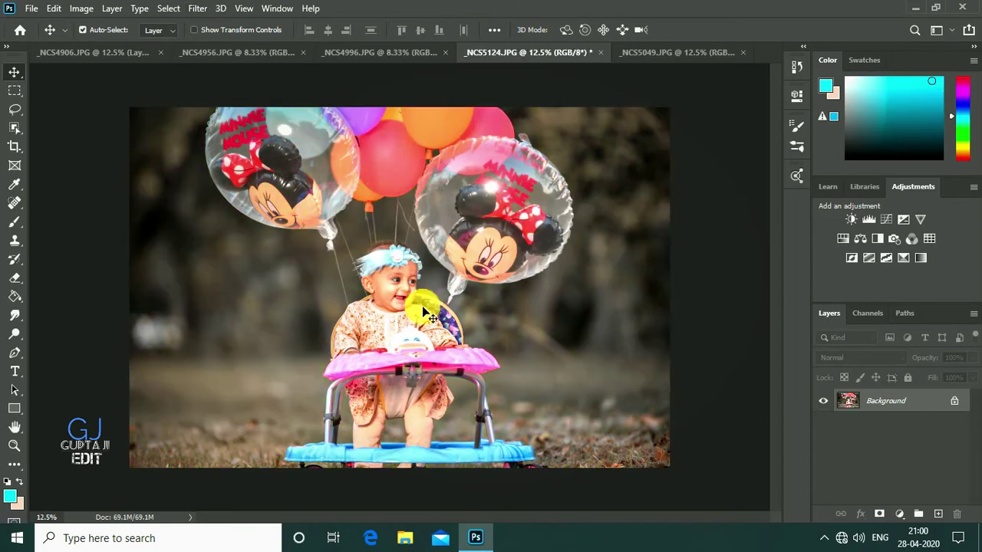
pyautogui.click(633, 54)
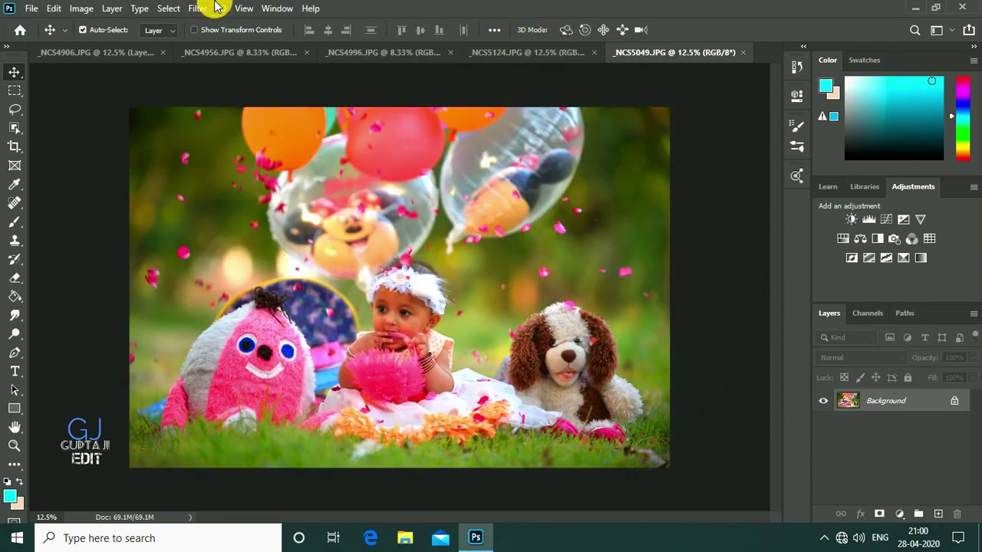
pyautogui.click(199, 8)
pyautogui.click(231, 26)
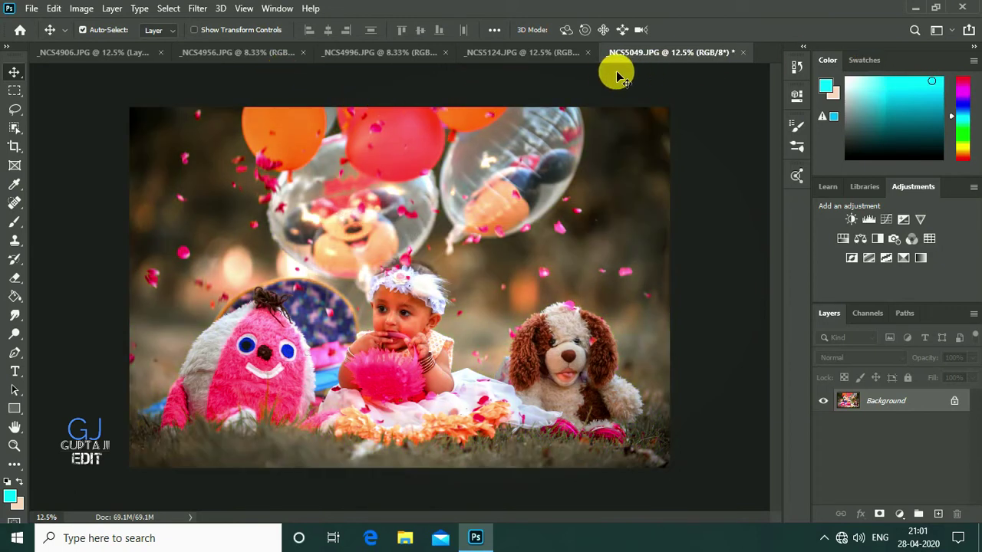
pyautogui.click(77, 59)
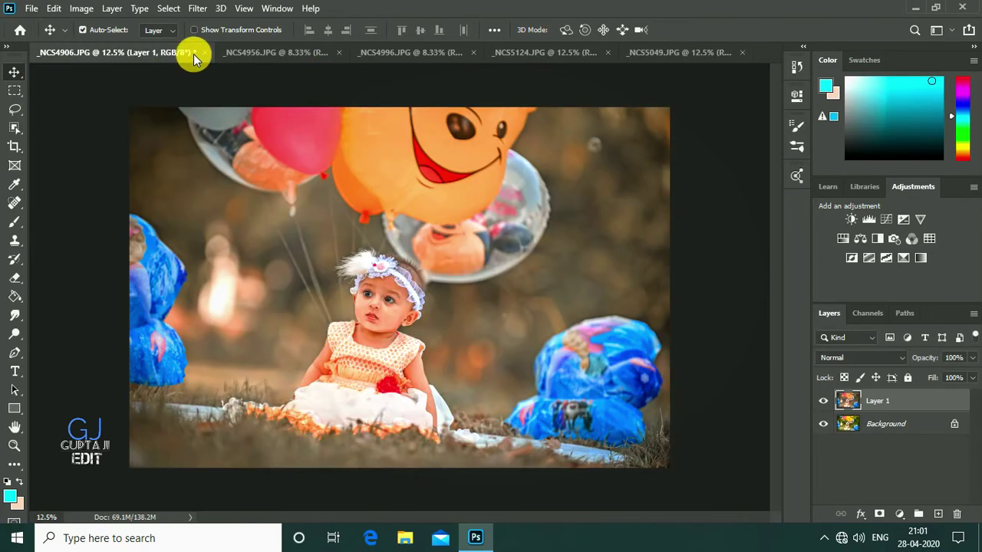
pyautogui.click(234, 52)
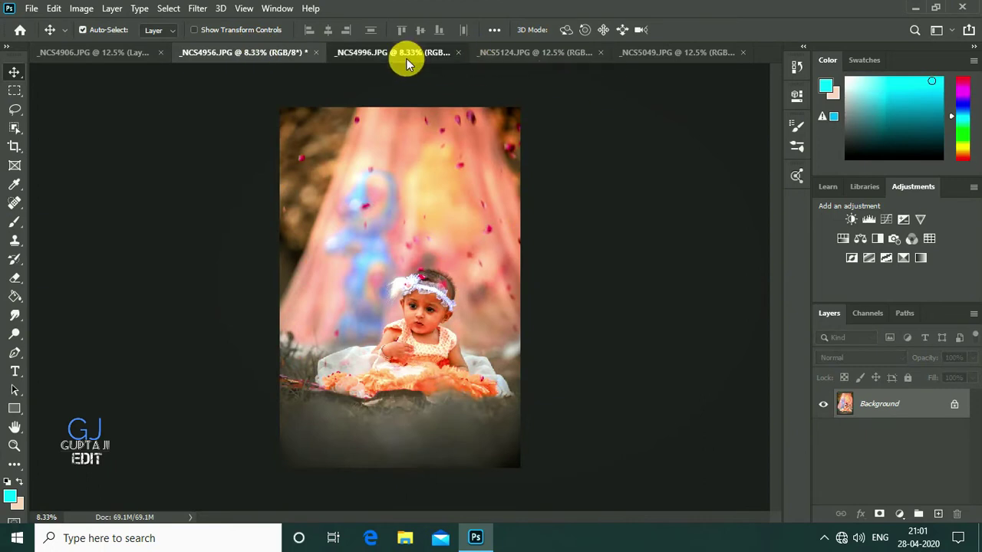
pyautogui.click(407, 54)
pyautogui.click(553, 54)
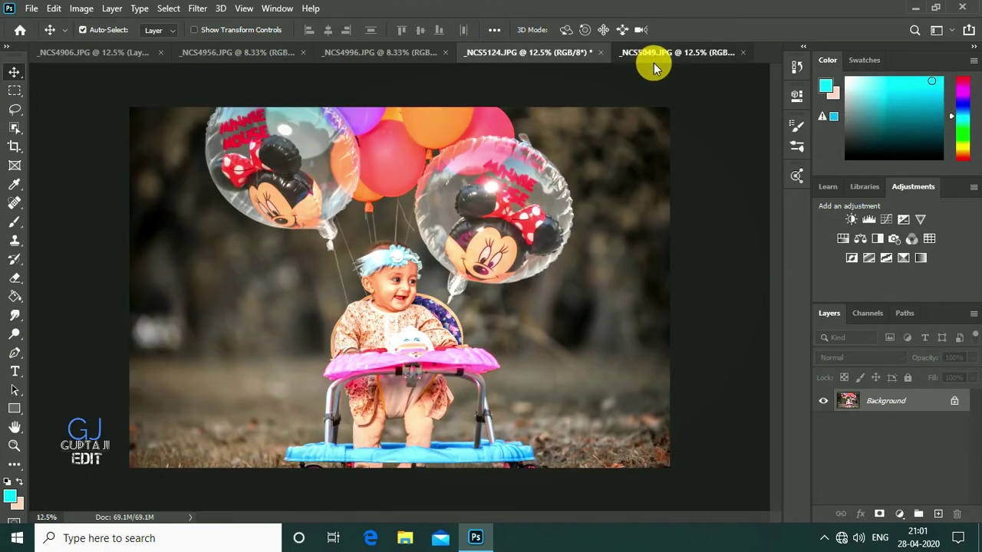
pyautogui.click(654, 61)
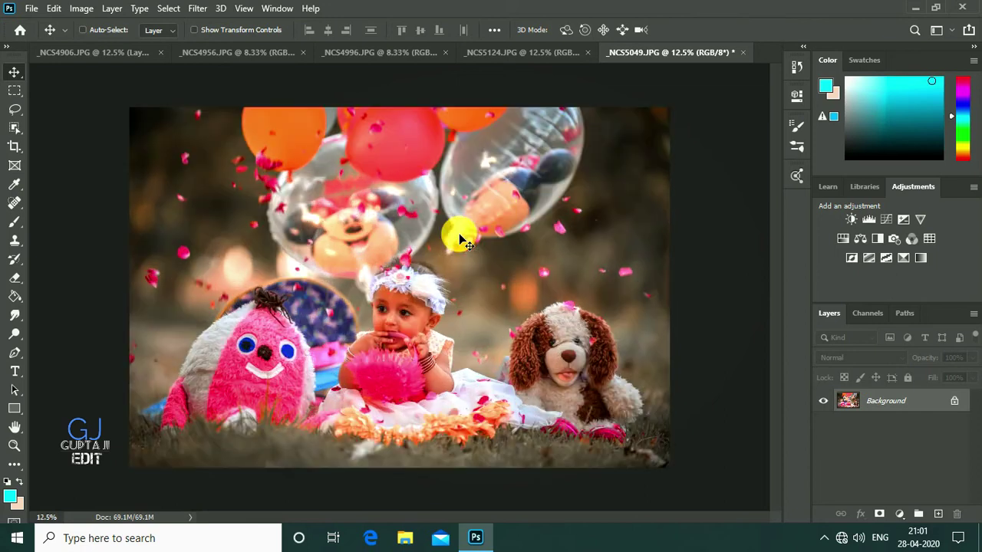
pyautogui.hotkey('ctrl', '+')
pyautogui.hotkey('ctrl', '+')
pyautogui.hotkey('ctrl', '-')
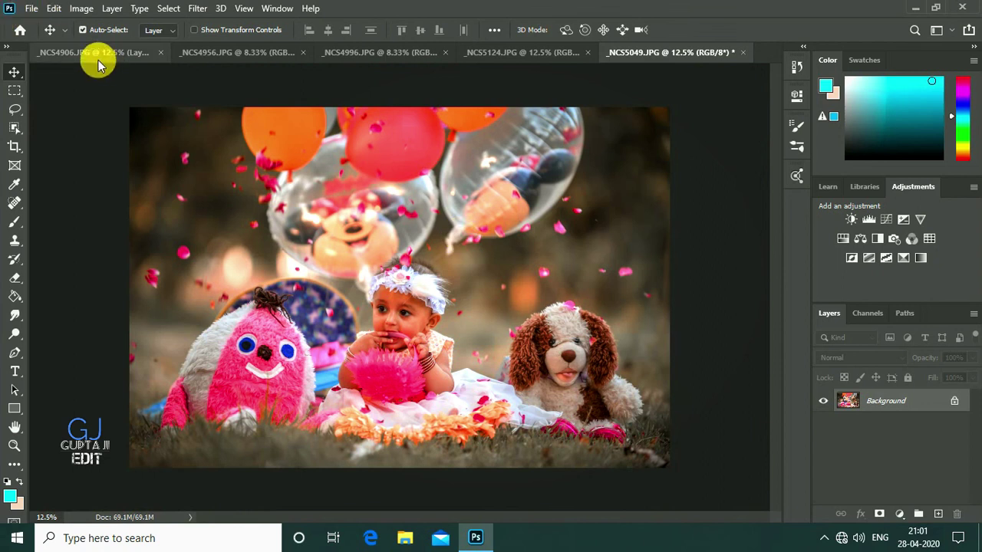
pyautogui.click(98, 55)
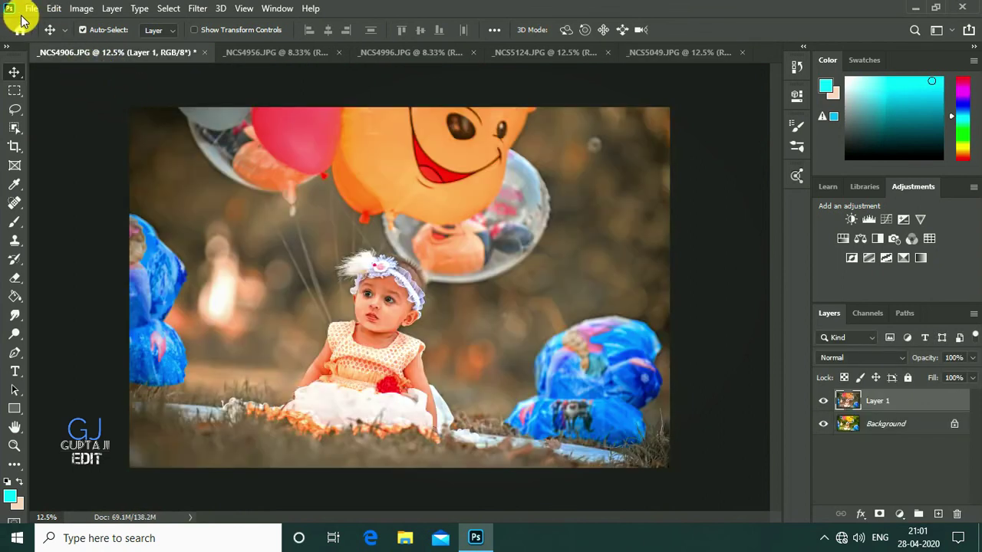